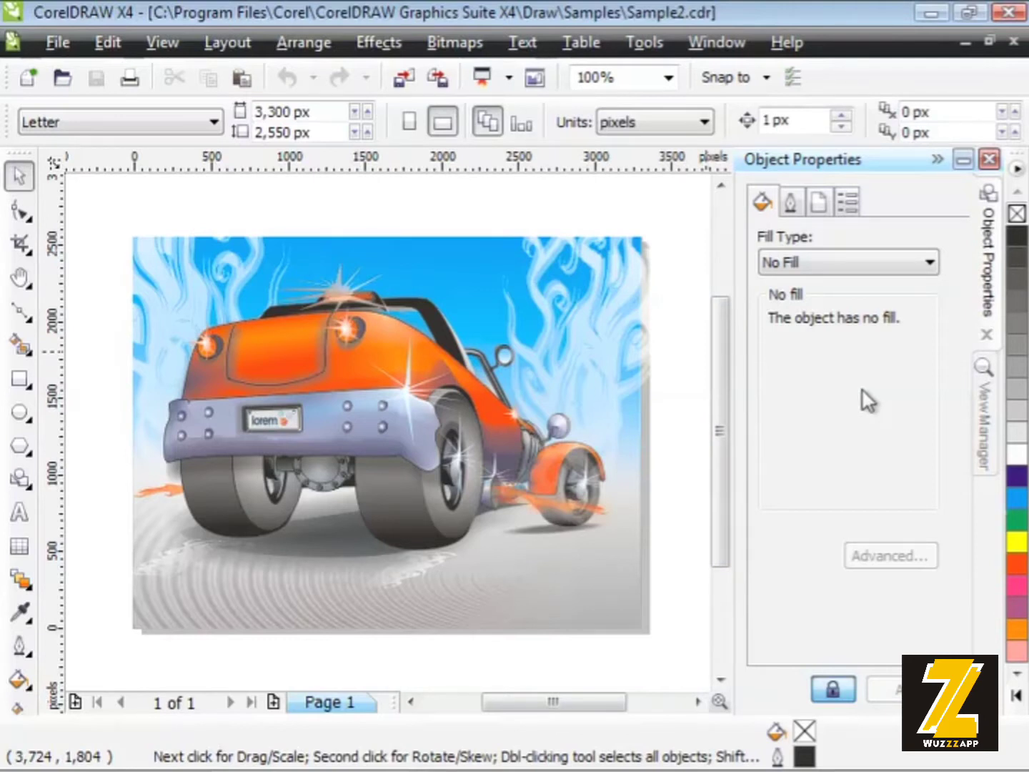
left_click(937, 162)
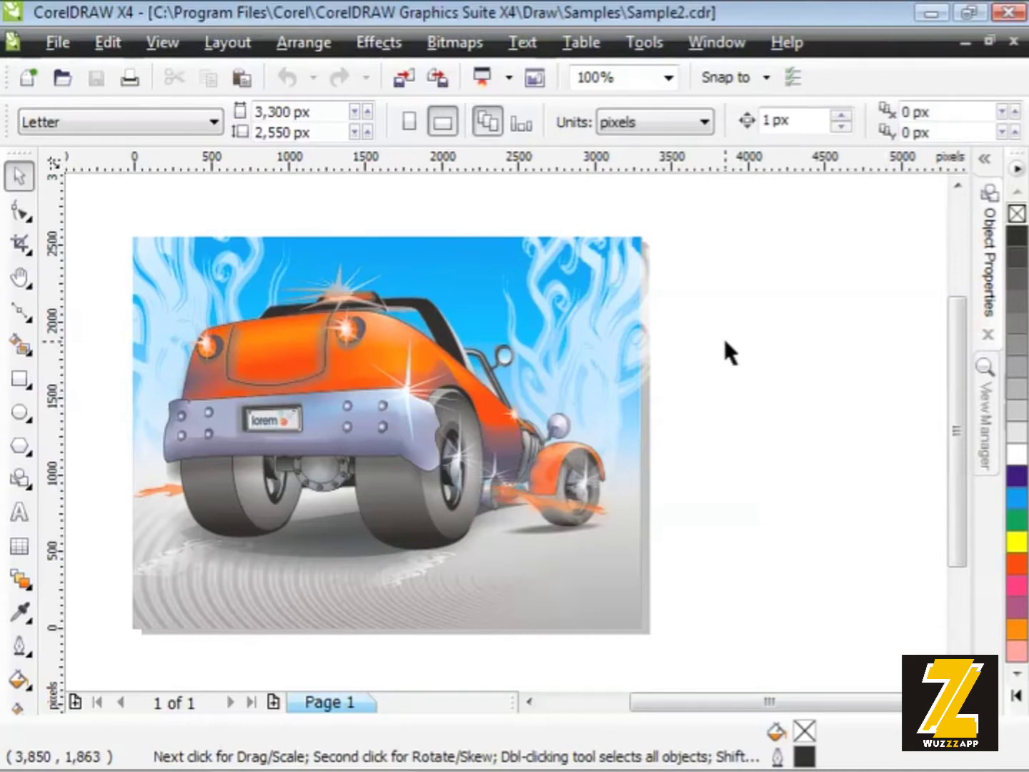
Step: Use the Zoom Levels list to zoom the car artwork to 200%, then 400%, then out to 25%
left_click(670, 80)
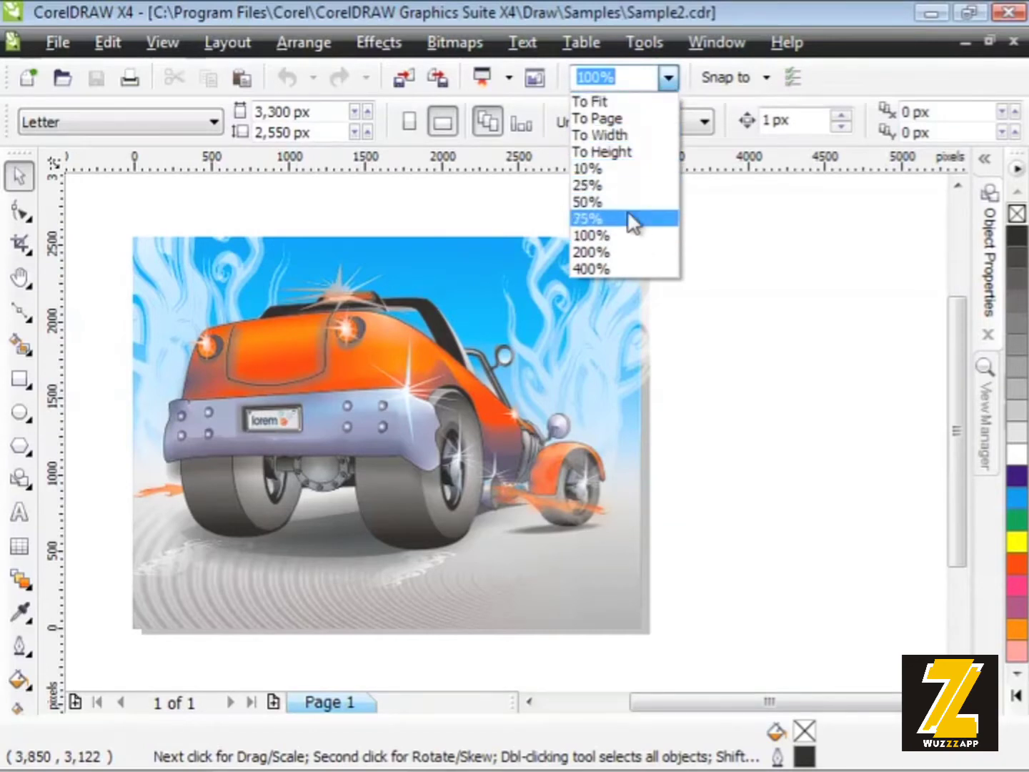
left_click(628, 253)
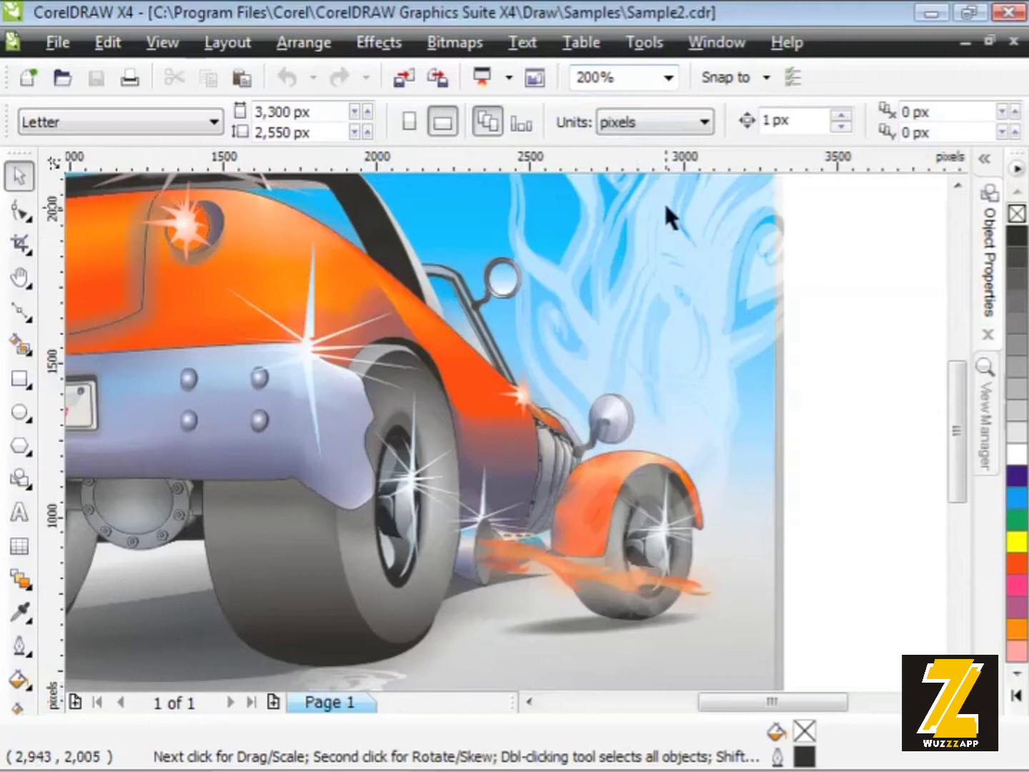
left_click(668, 77)
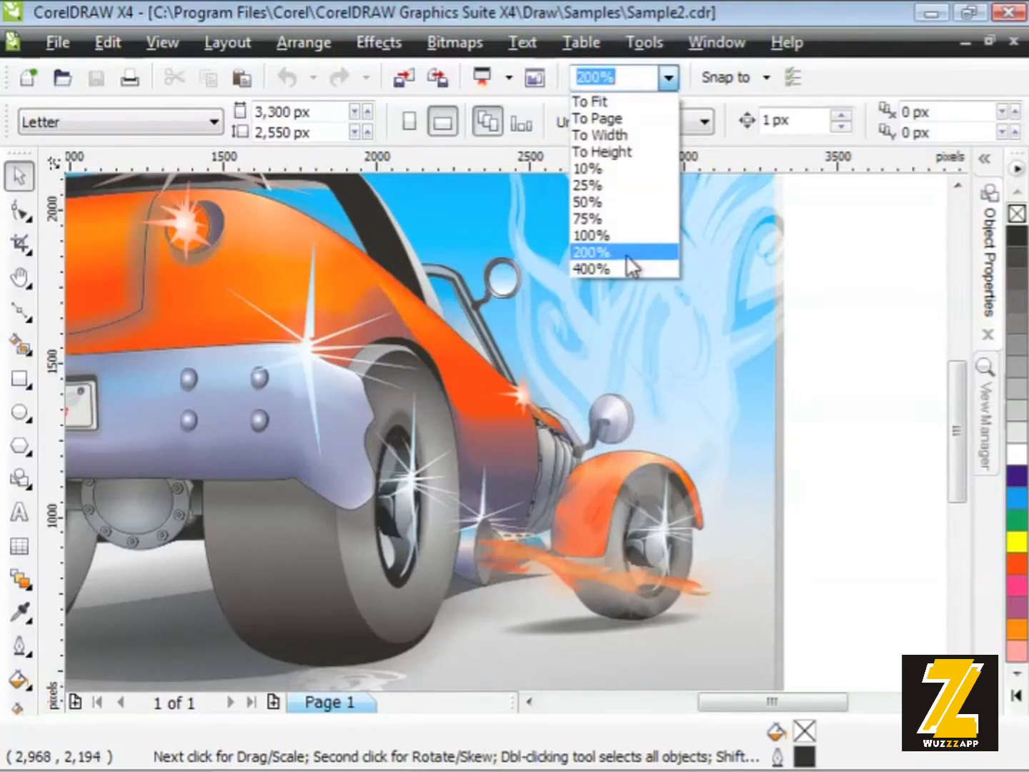
left_click(626, 267)
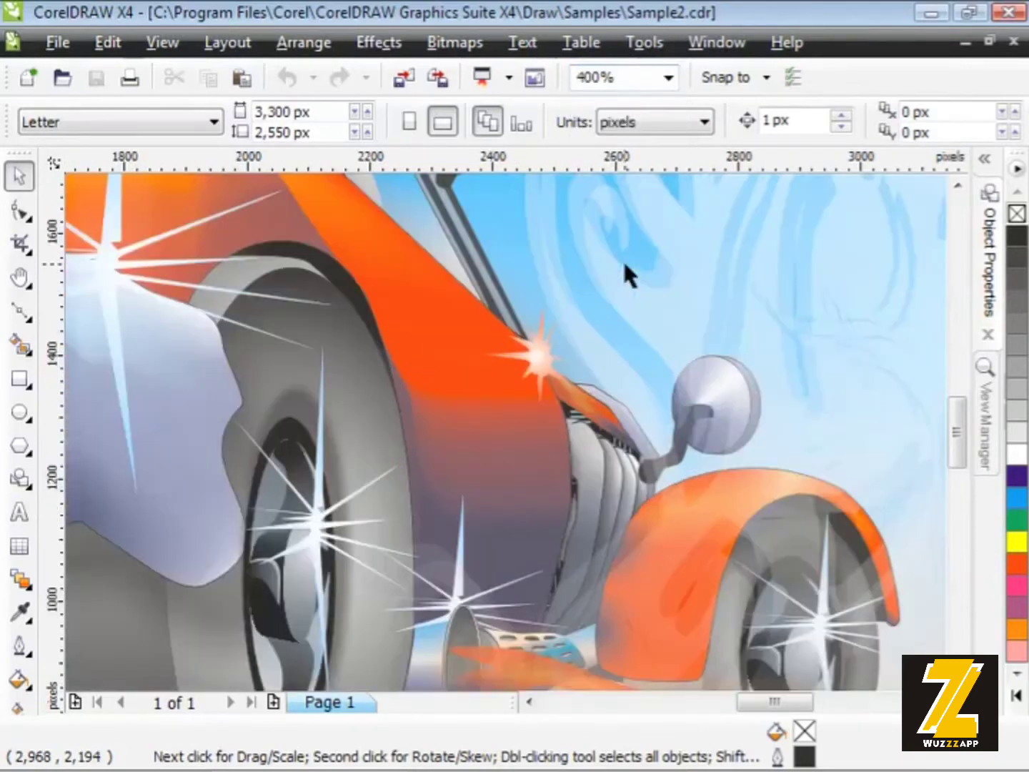
left_click(670, 77)
left_click(626, 187)
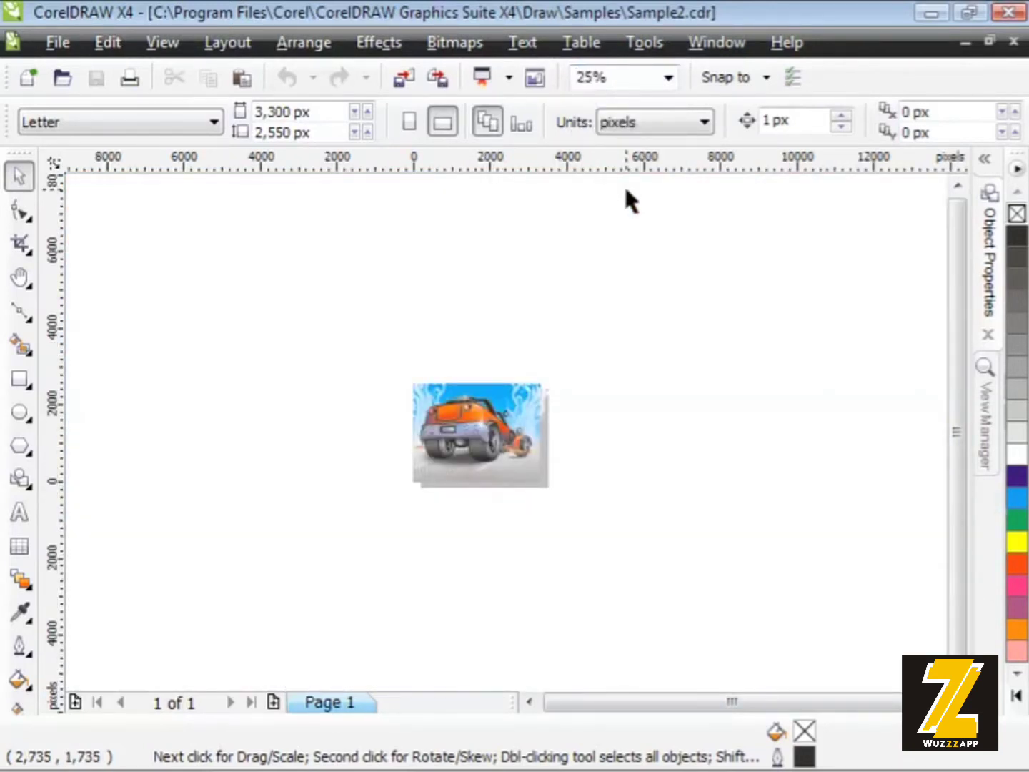
Step: Fit the car artwork to the window width with To Width, then show the whole page with To Page
left_click(668, 77)
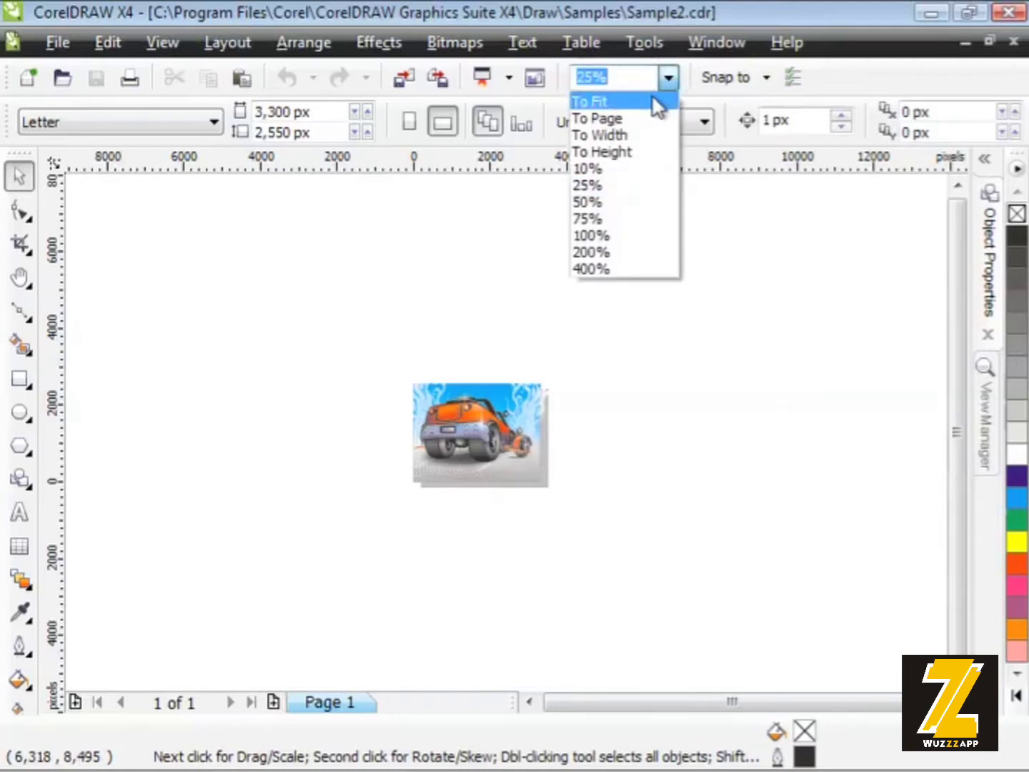
left_click(641, 135)
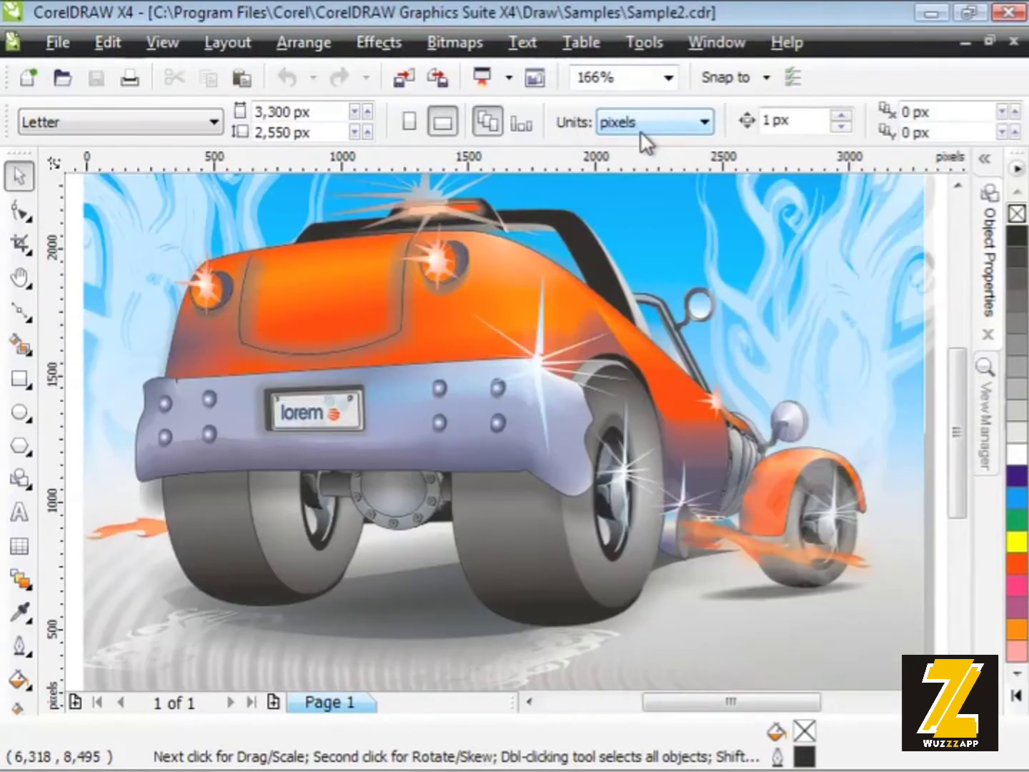
left_click(669, 78)
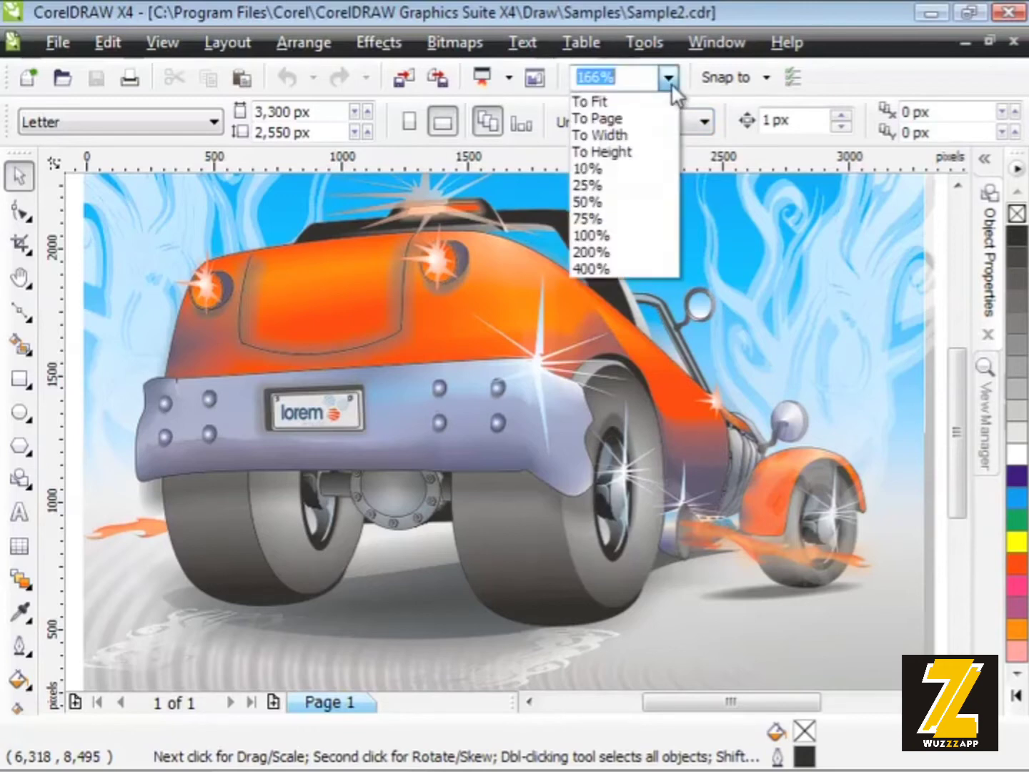
left_click(648, 118)
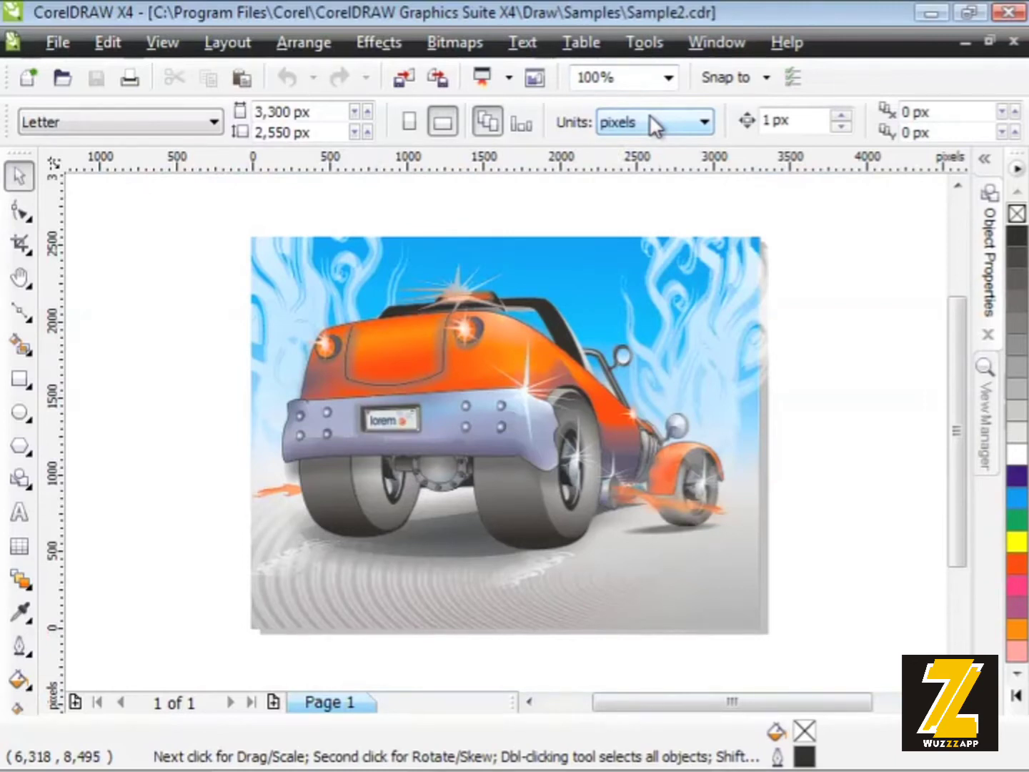
left_click(667, 77)
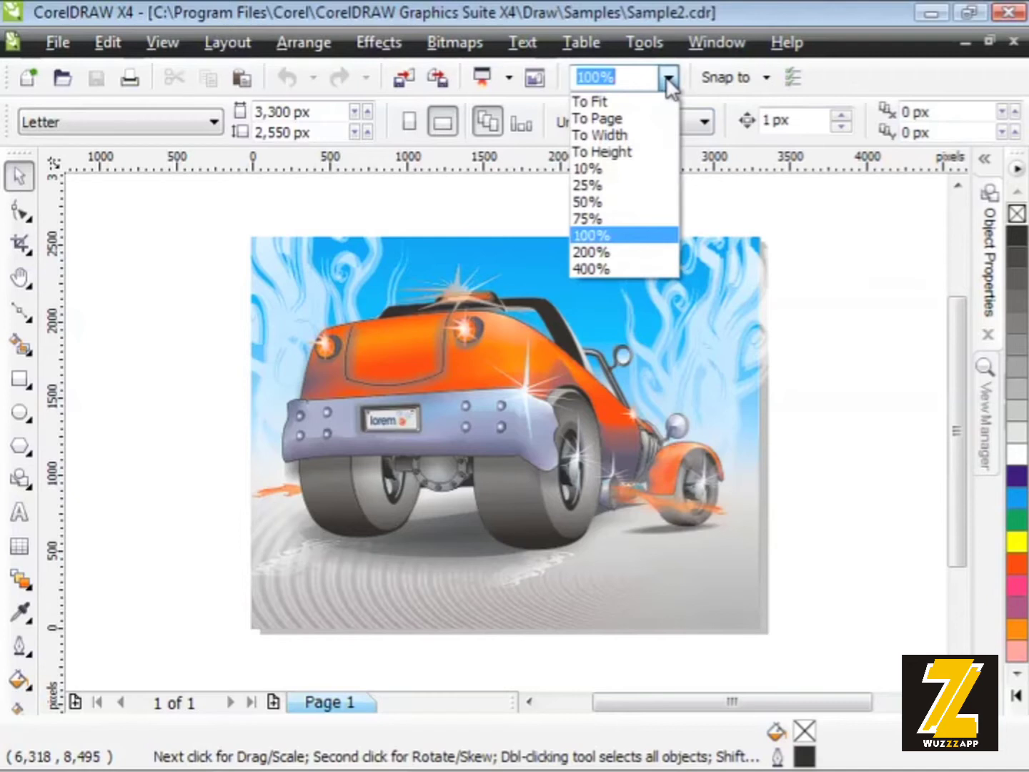
Step: Close the zoom list and pick the Zoom tool from the Hand tool flyout
left_click(669, 81)
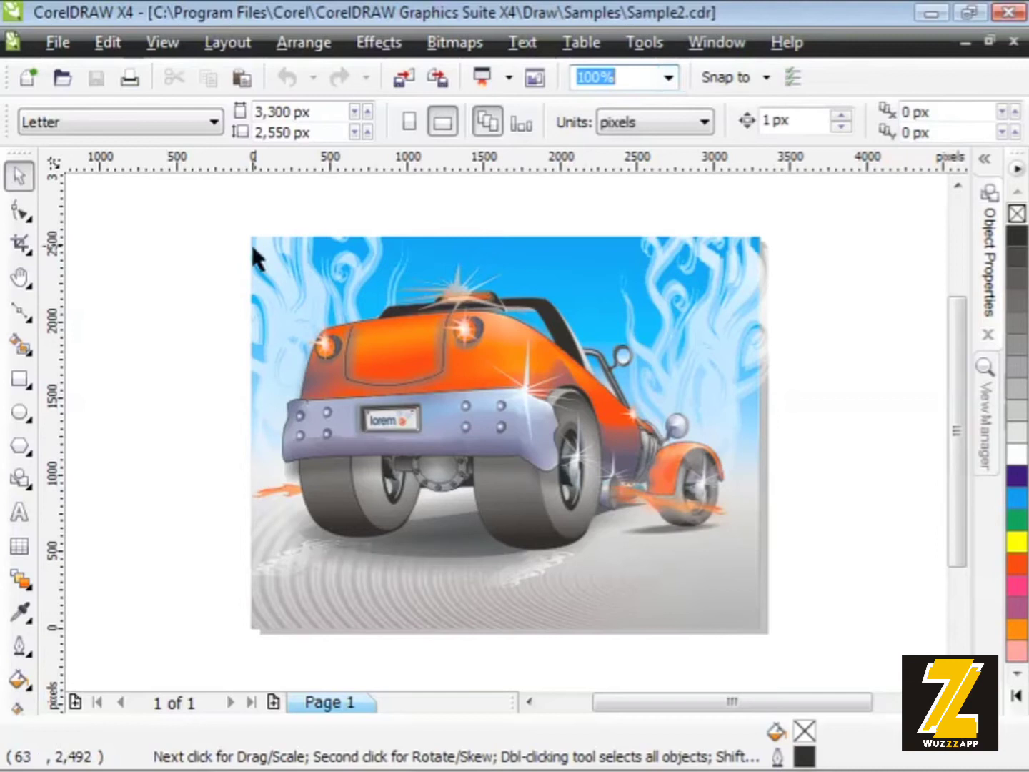
left_click(22, 280)
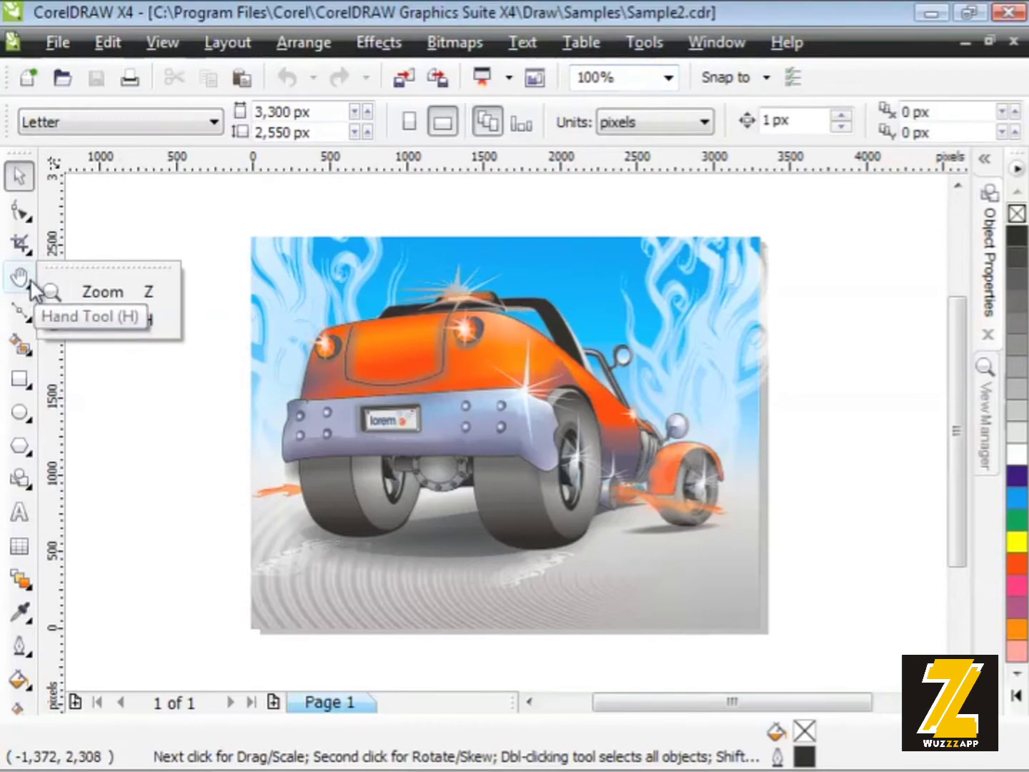
left_click(119, 291)
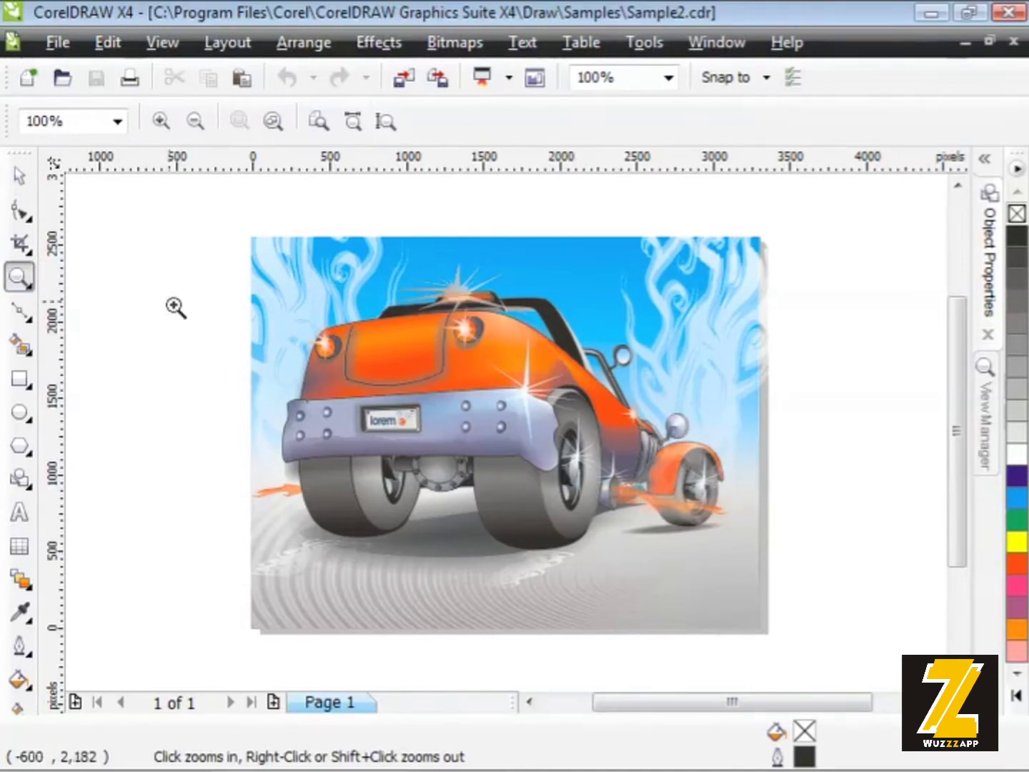
Step: Click-zoom onto the right taillight's starburst through 200%, 400%, 800%, 1600%, 3200% to 6400%
left_click(421, 340)
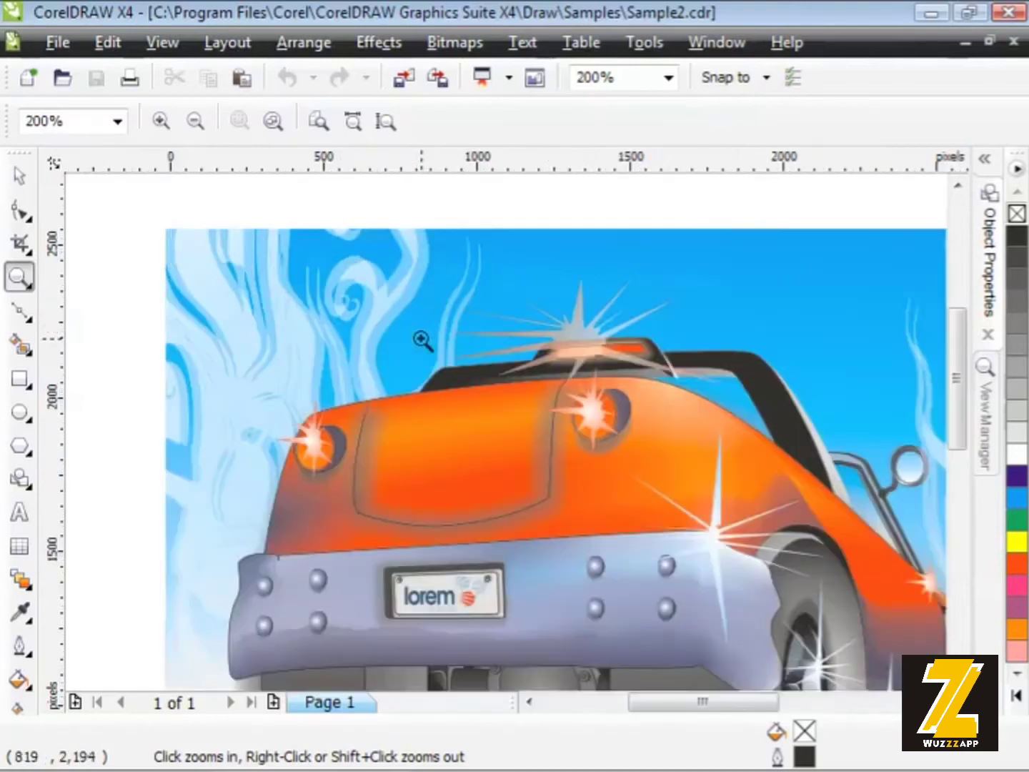
left_click(462, 459)
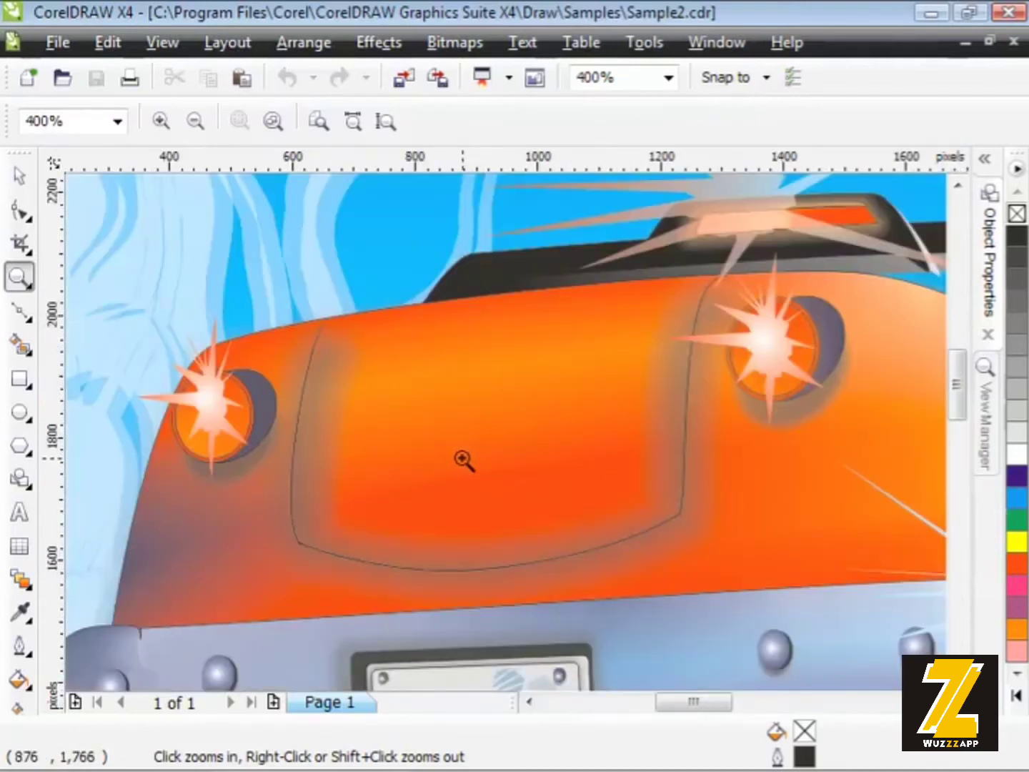
left_click(769, 347)
left_click(526, 438)
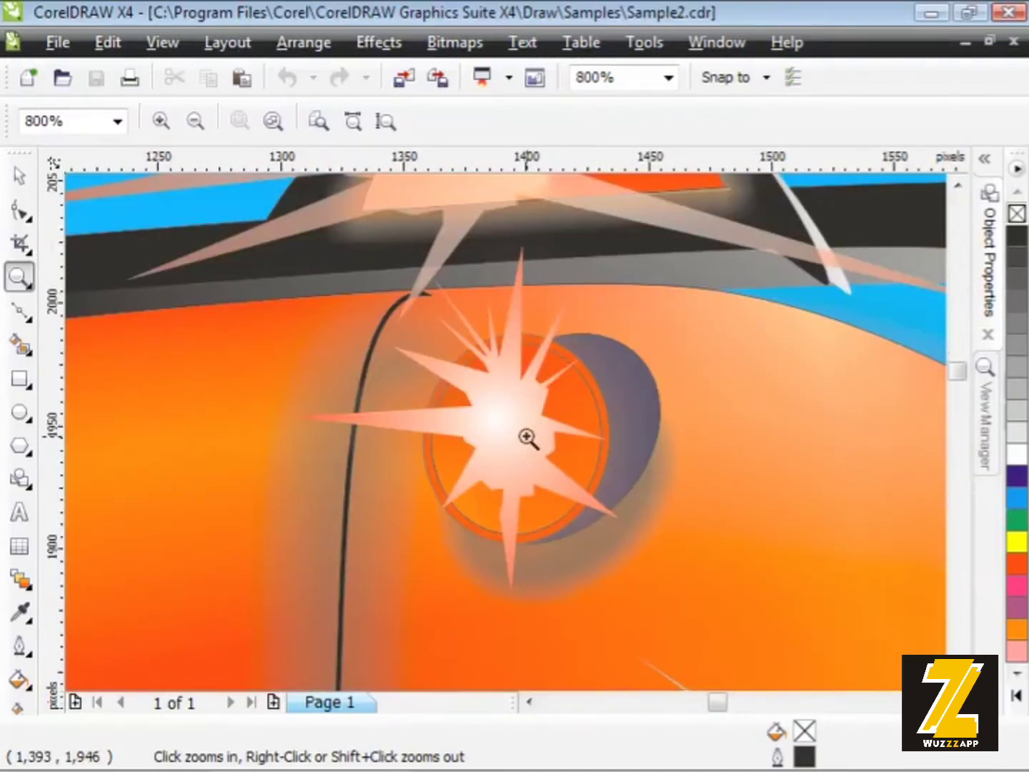
left_click(526, 437)
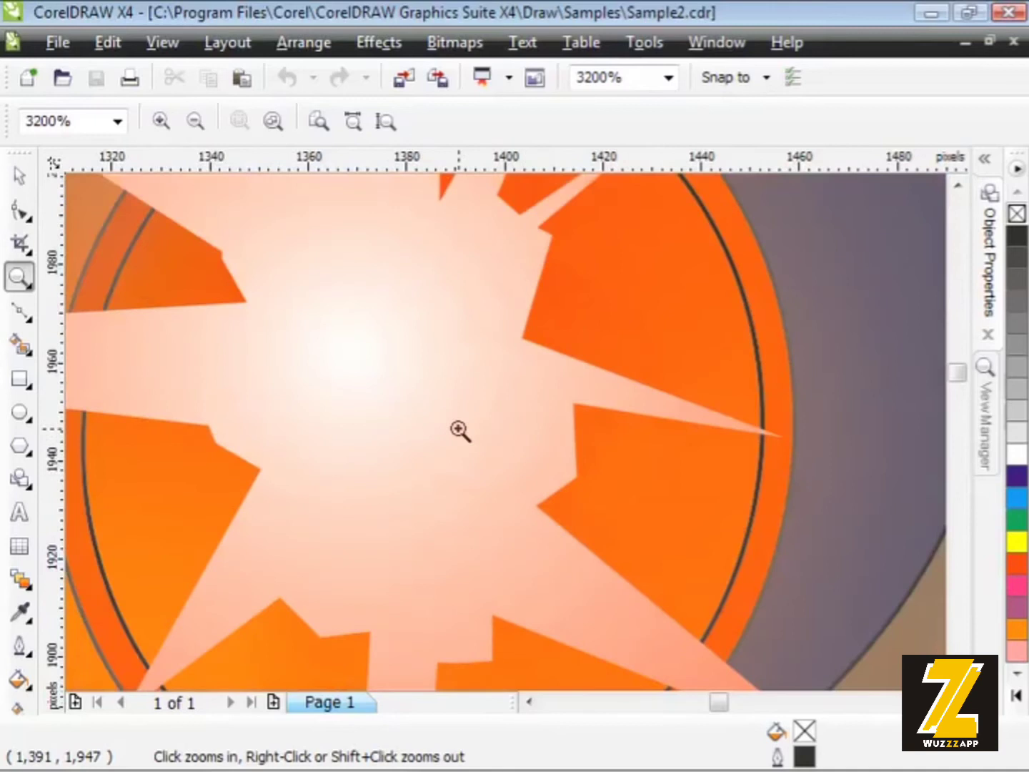
left_click(459, 430)
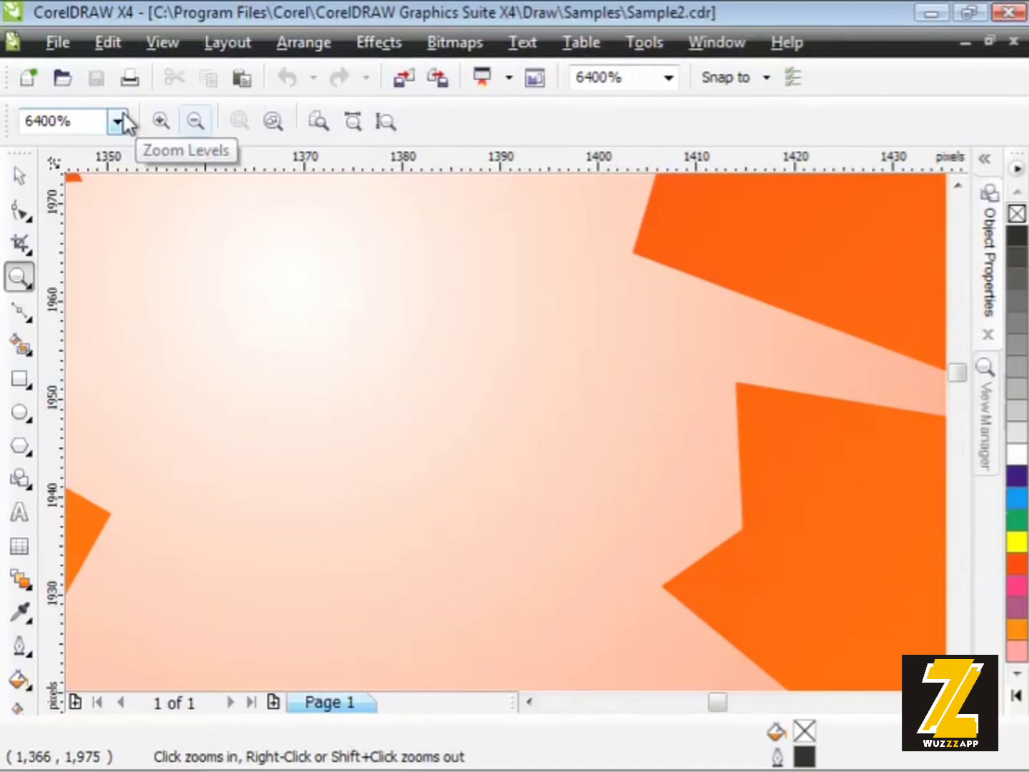
Step: Return to the whole-page view with To Page from the property bar zoom list
left_click_drag(84, 120, 18, 117)
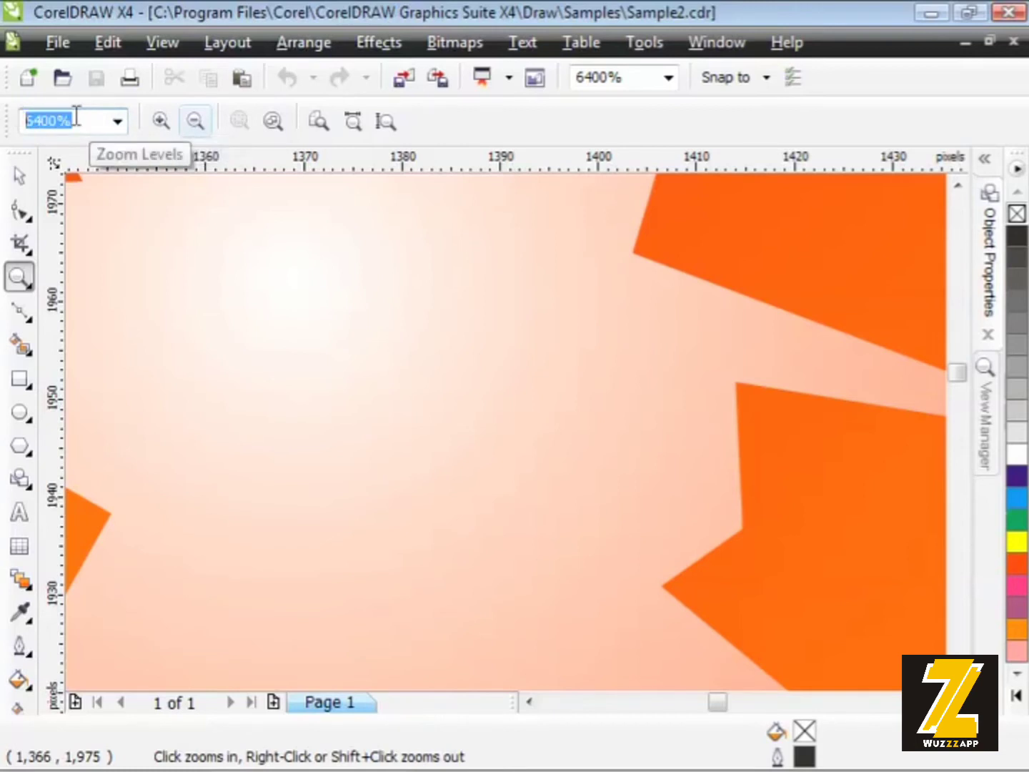
left_click(119, 123)
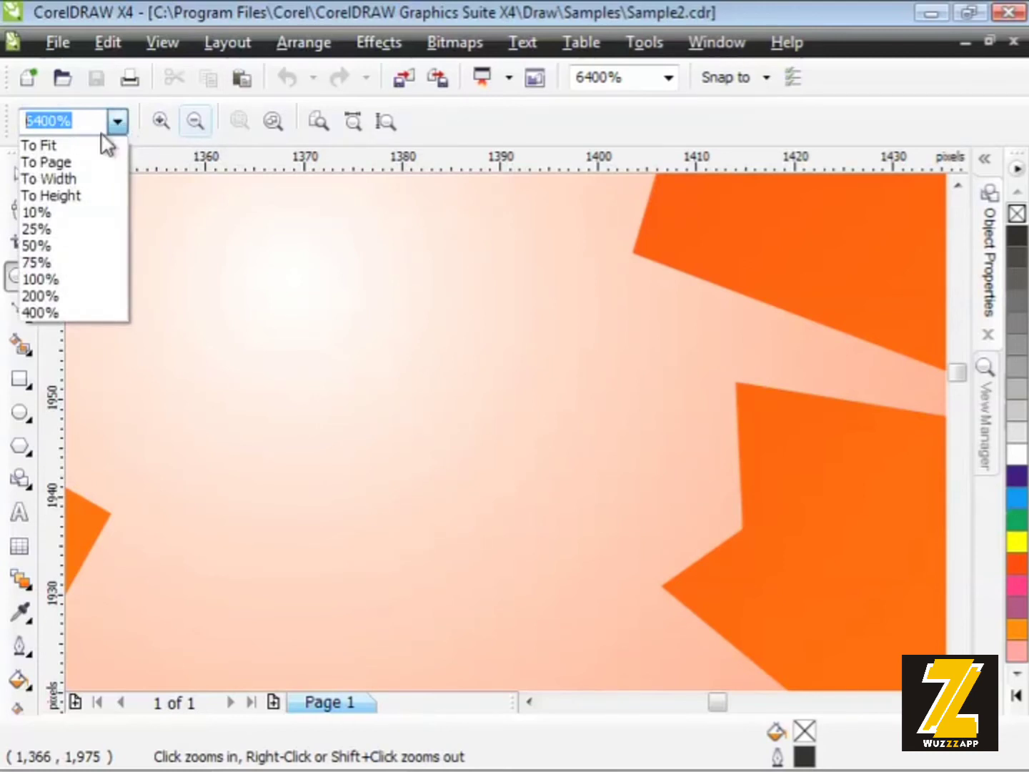
left_click(91, 161)
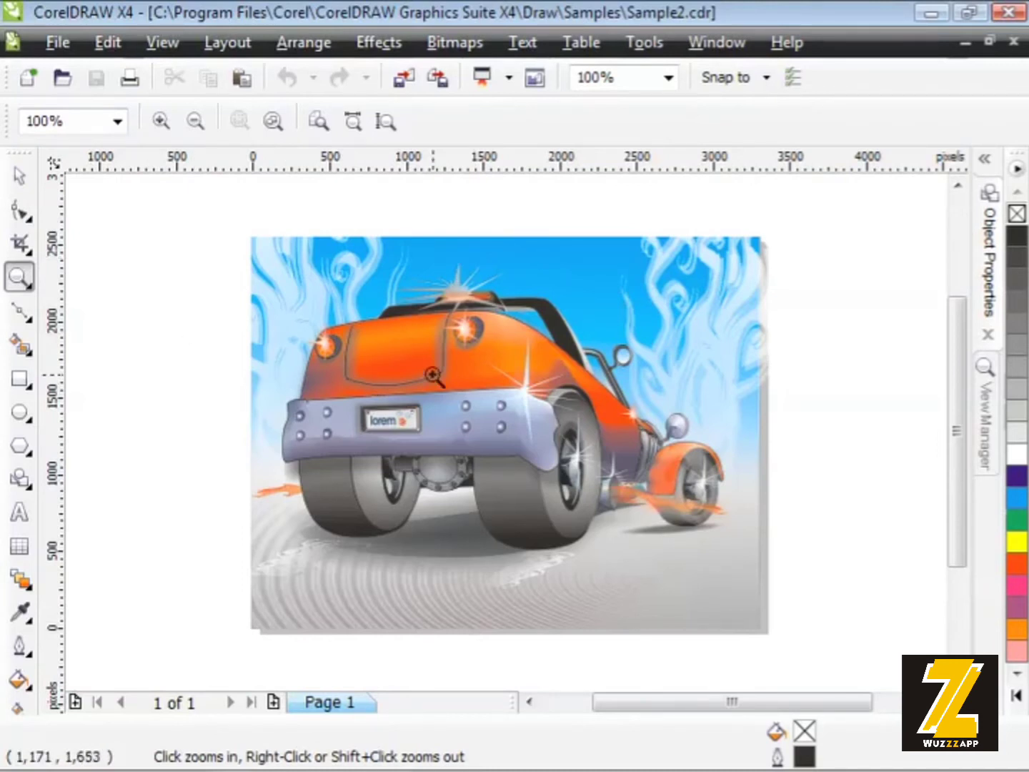
Step: Zoom into the car's rear at 200%, 400% and 800%, then show the whole page again
left_click(450, 355)
left_click(461, 429)
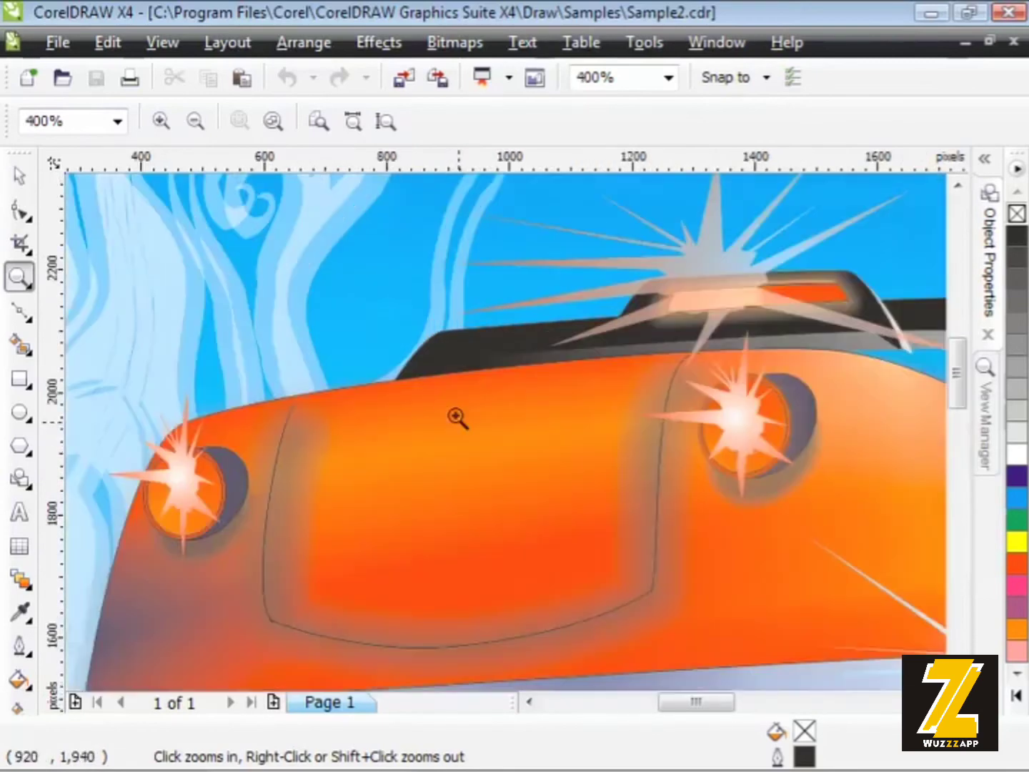
left_click(410, 487)
left_click(116, 120)
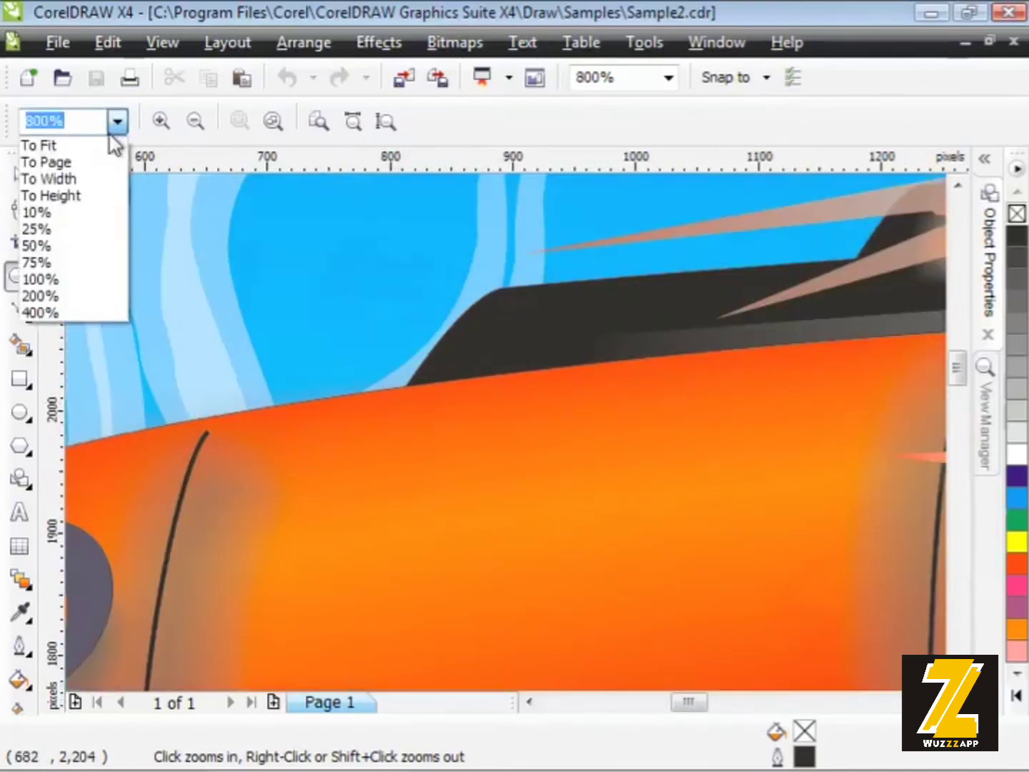
left_click(97, 158)
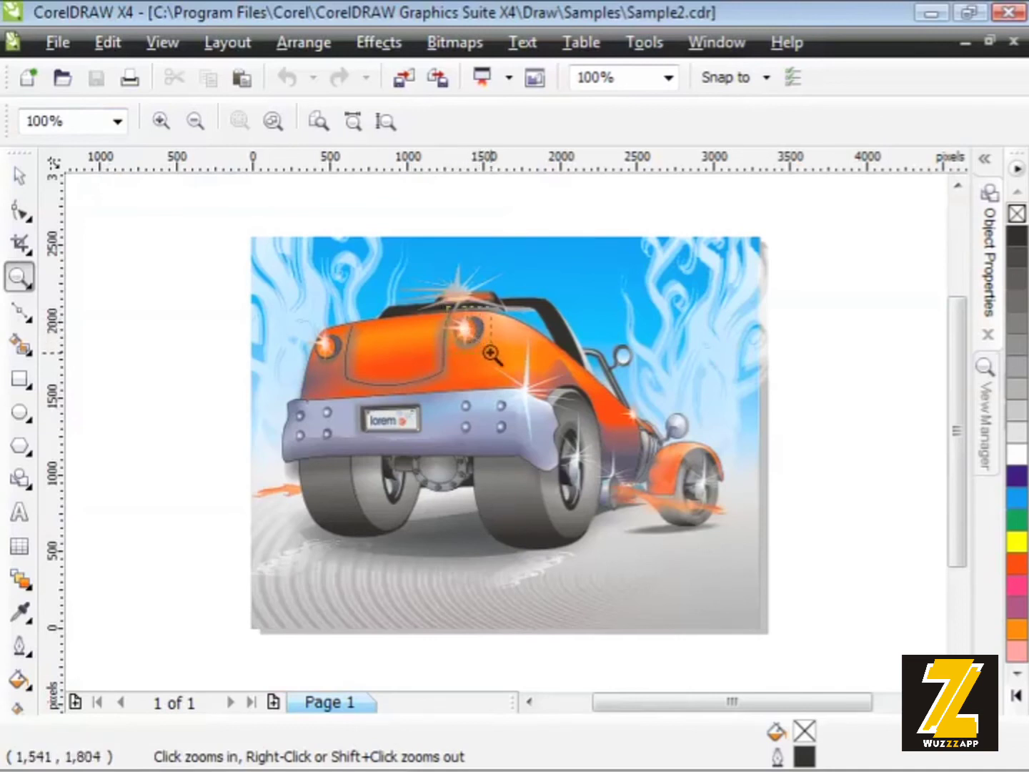
left_click_drag(448, 307, 491, 353)
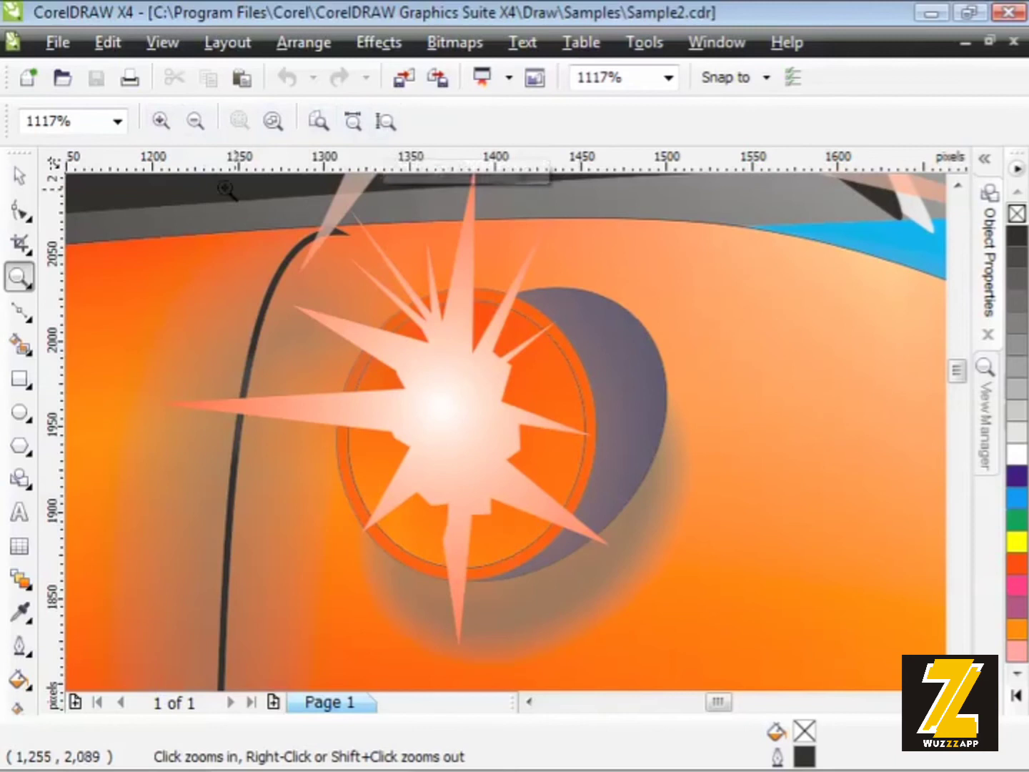
left_click(118, 123)
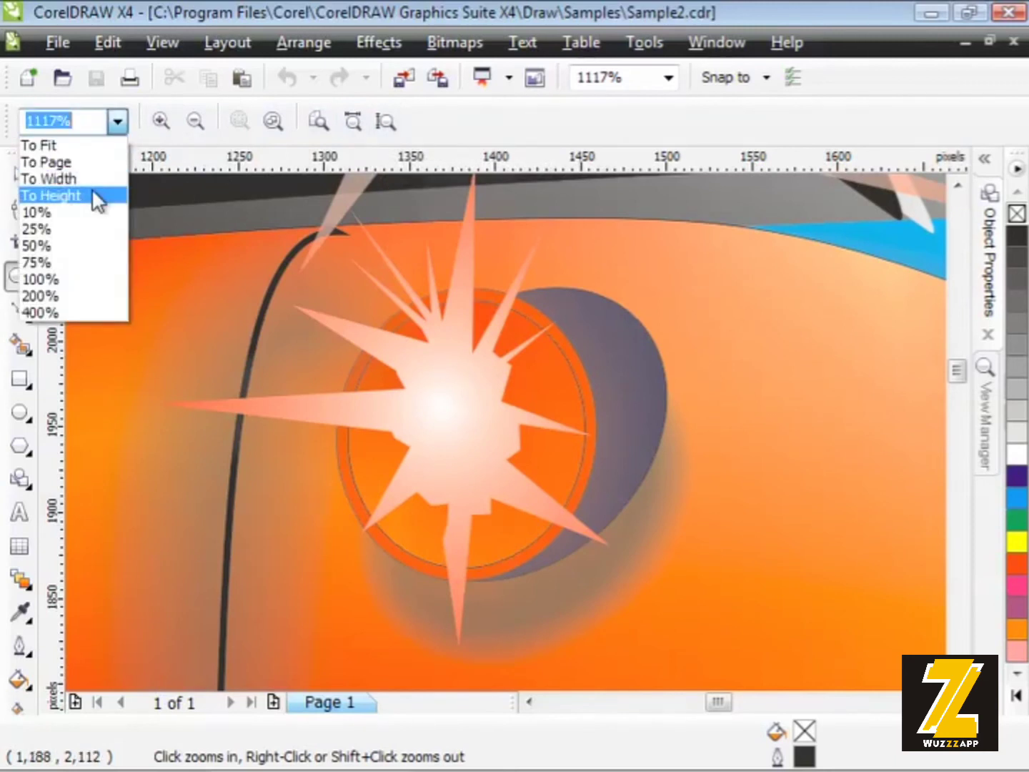
left_click(87, 163)
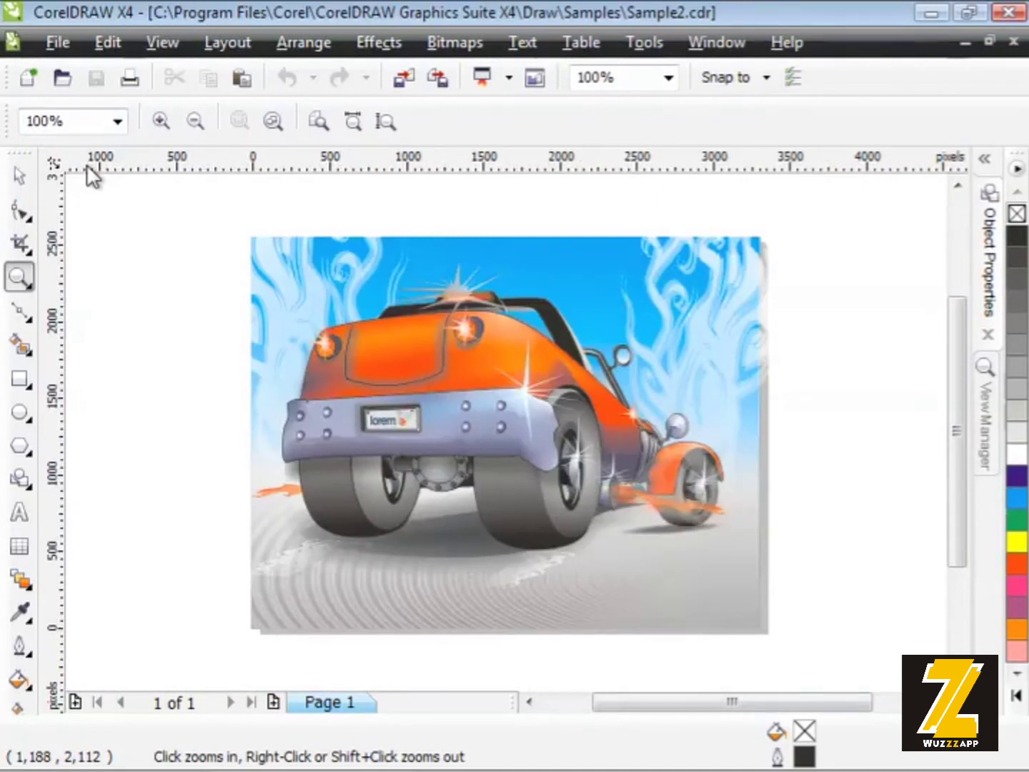